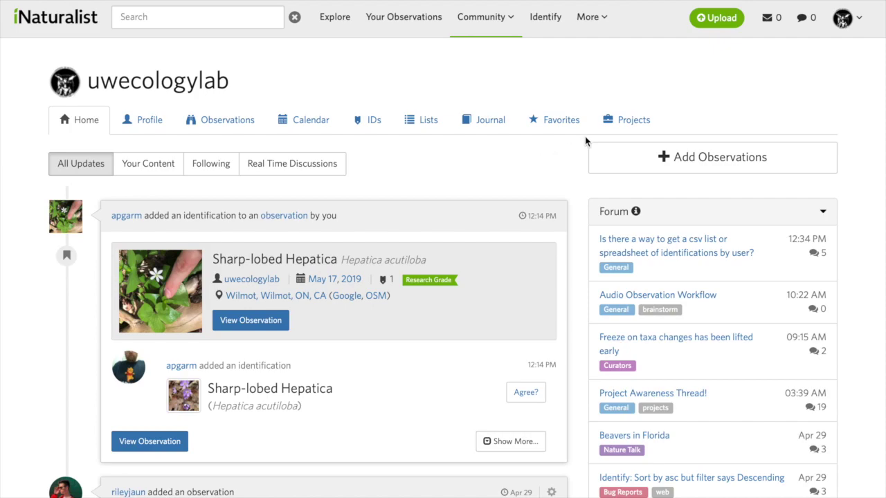
Upload the desktop plant photo as a new observation and identify it as the genus Geraniums and Cranesbills
left_click(715, 29)
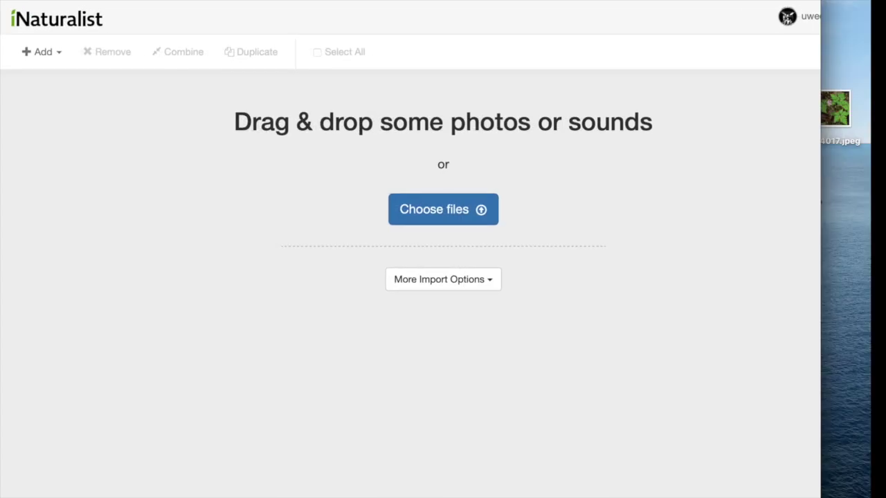
left_click_drag(846, 115, 550, 218)
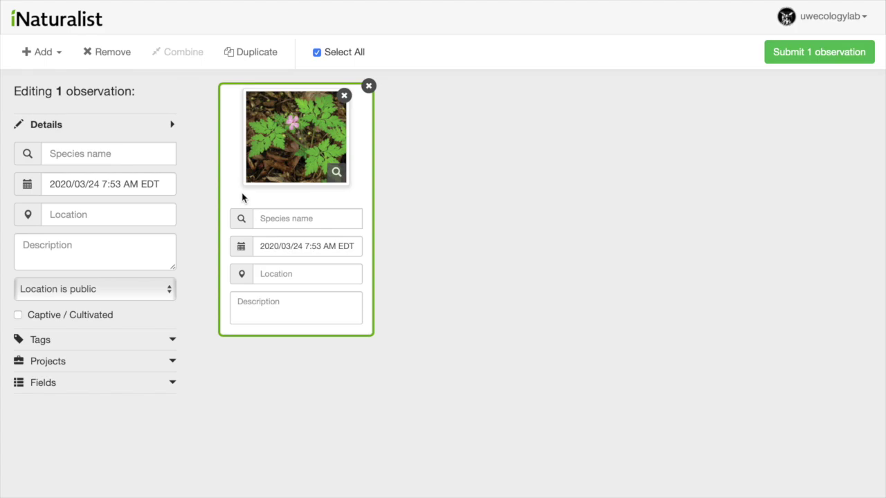
left_click(272, 221)
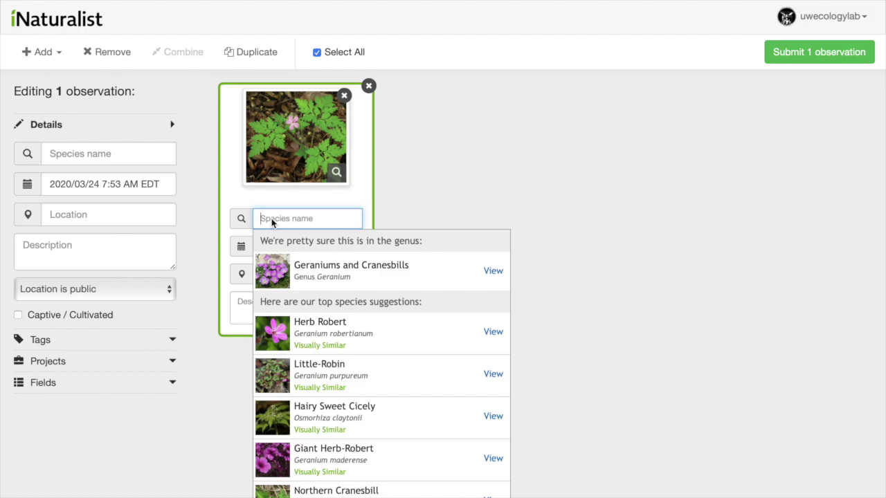
scroll(406, 222, "down", 3)
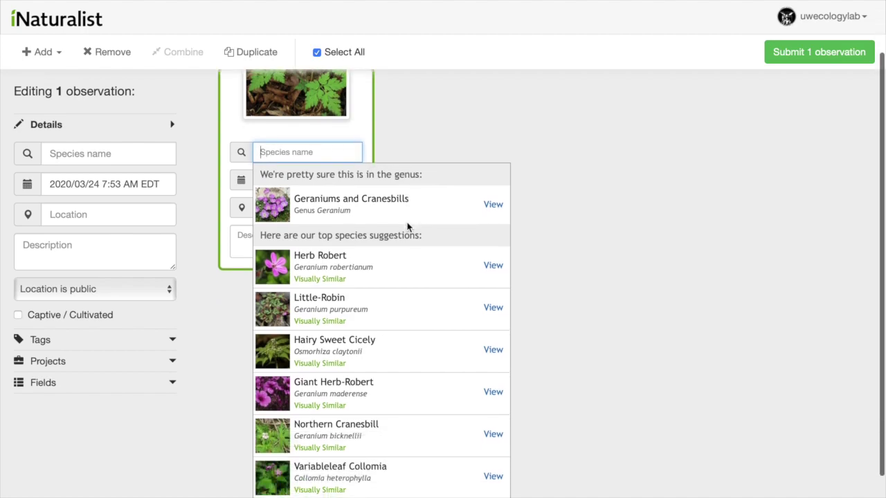
scroll(406, 227, "up", 2)
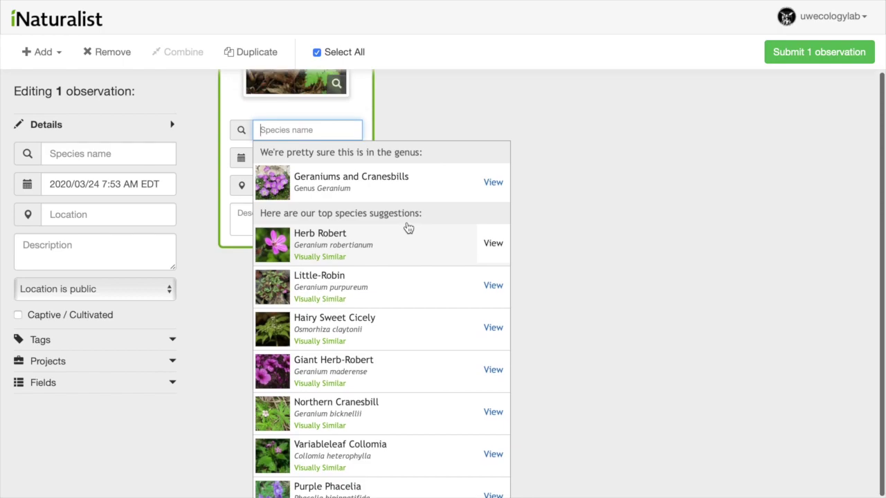
scroll(409, 227, "up", 1)
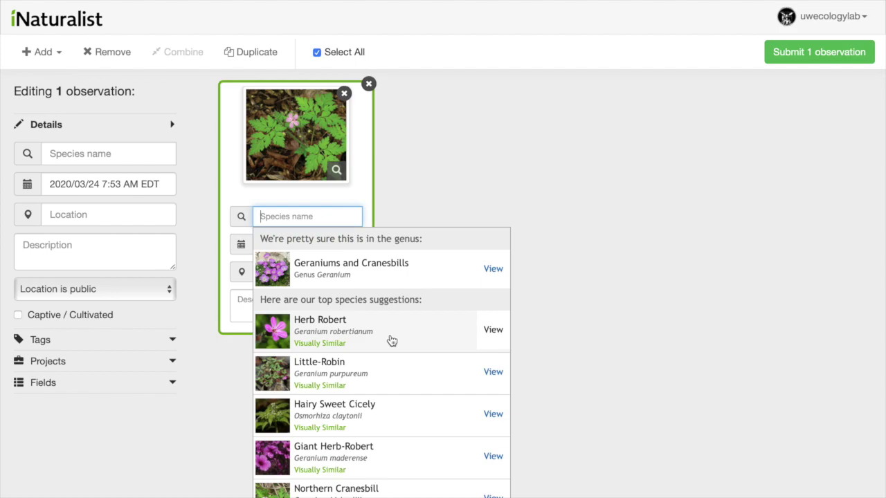
left_click(409, 281)
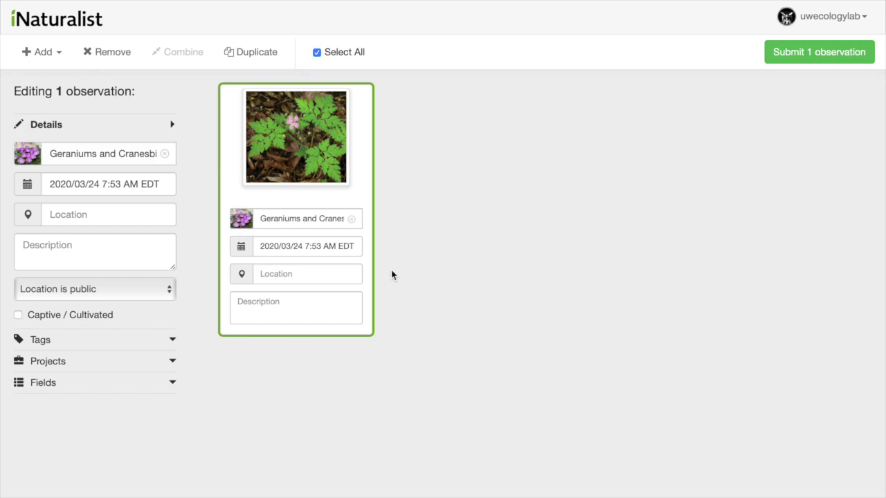
Set the plant observation's date to 2020/03/25
left_click(337, 247)
left_click(315, 402)
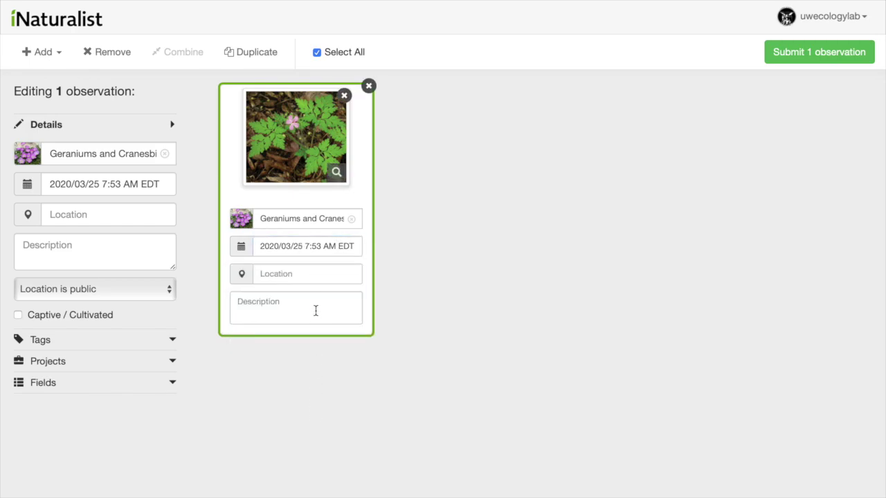
left_click(303, 248)
Try out the observation's location settings with Waterloo, ON, Canada and 8 m accuracy, and close them without updating the observation
left_click(302, 279)
left_click(296, 72)
type("waterloo")
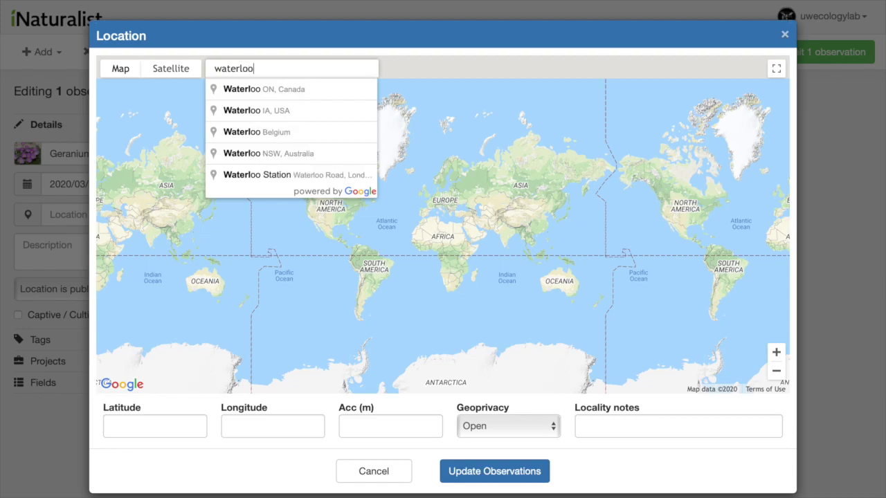
key("Return")
type("8")
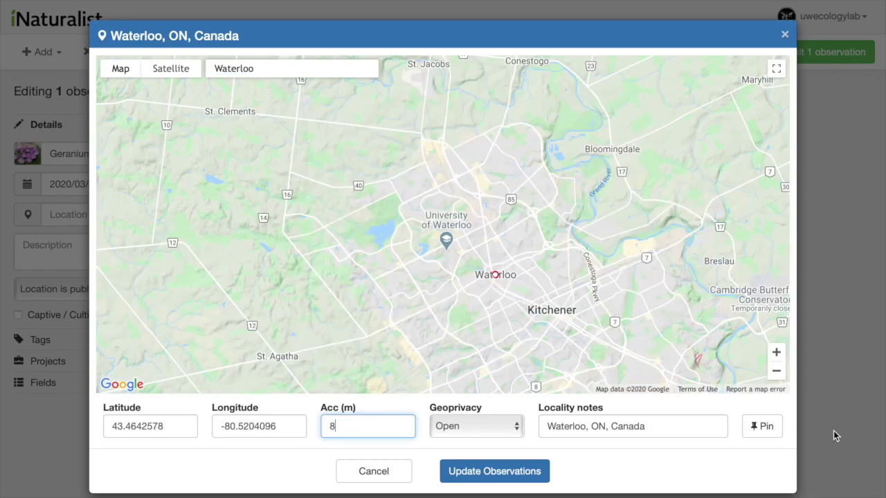
left_click(775, 353)
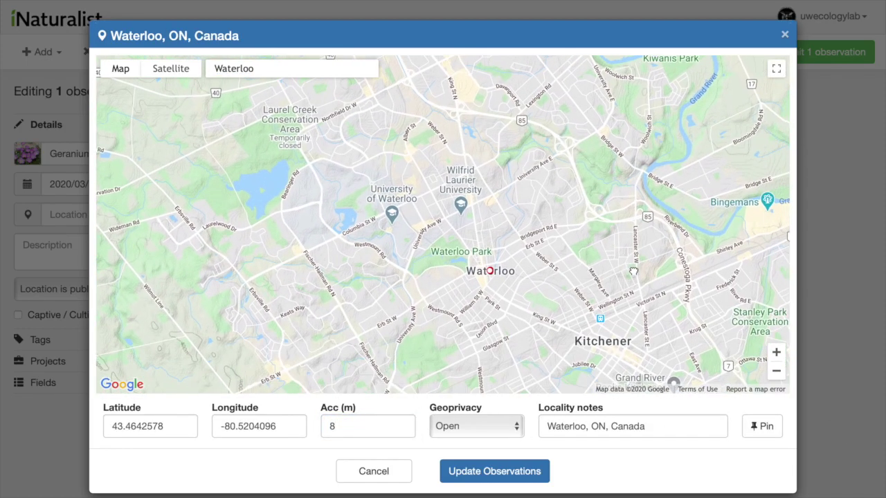
left_click(776, 353)
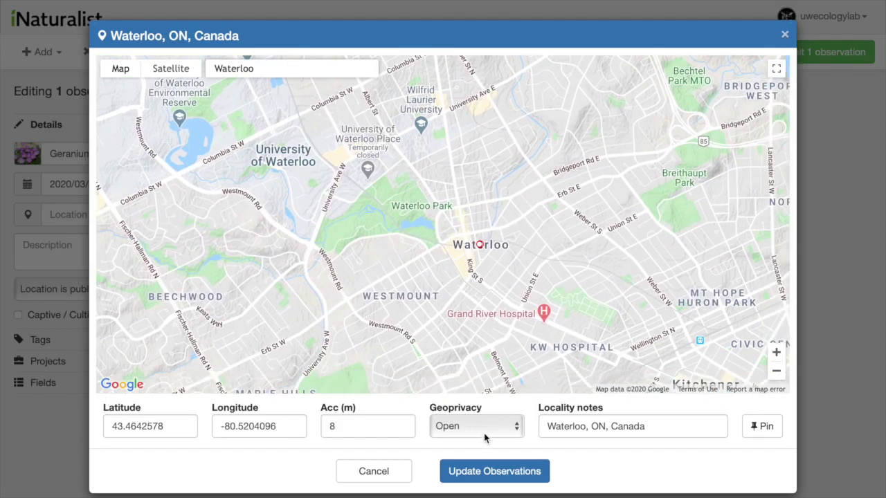
left_click(485, 437)
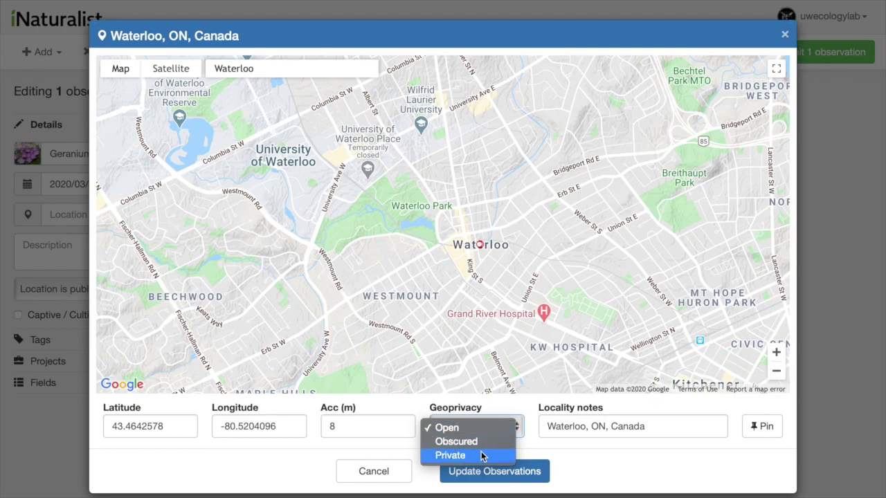
left_click(787, 39)
left_click(785, 35)
Enter "Found in Garden" as the plant observation's description and mark it as captive/cultivated
left_click(334, 303)
type("Found")
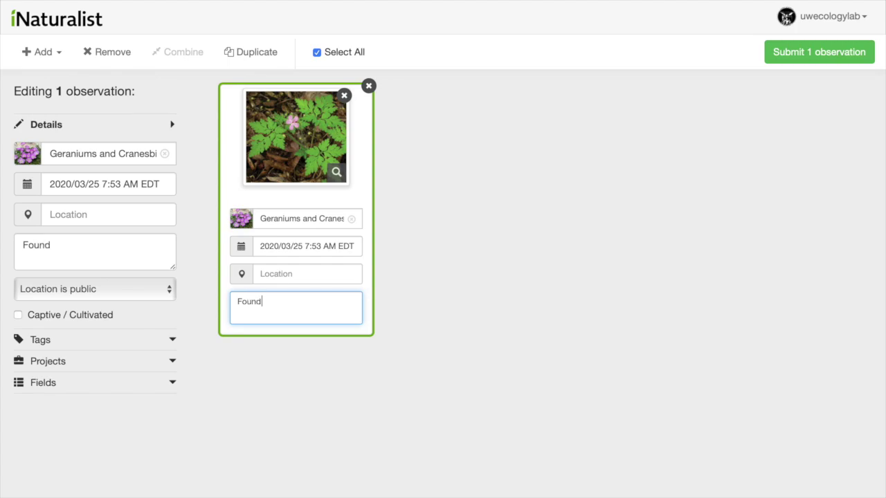
type(" in Garden")
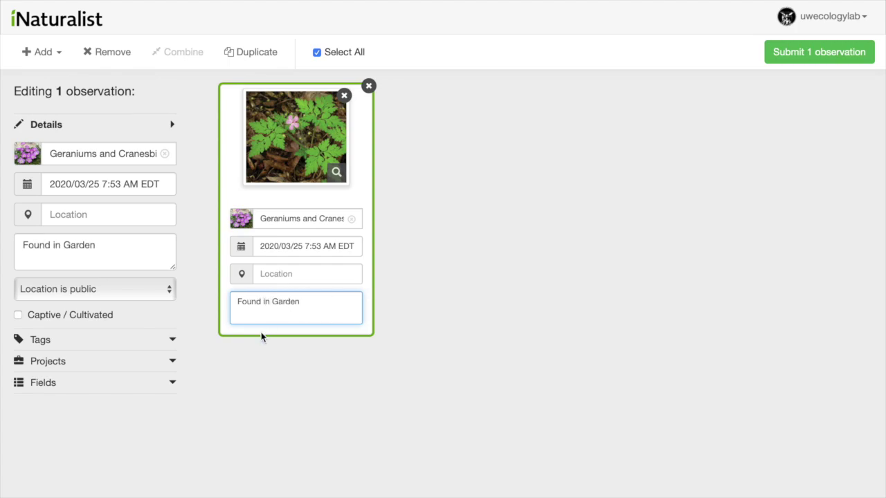
left_click(18, 317)
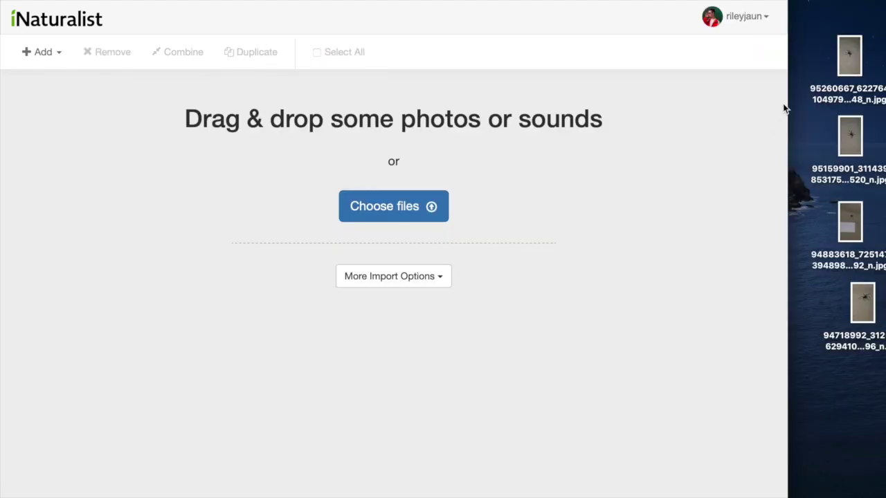
Upload the four spider photos from the desktop and combine them into a single observation
left_click_drag(812, 22, 885, 323)
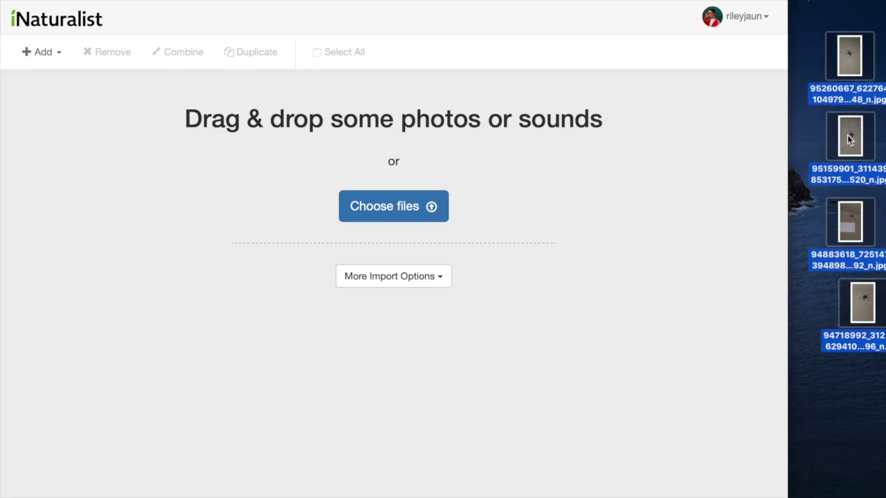
left_click_drag(847, 135, 457, 257)
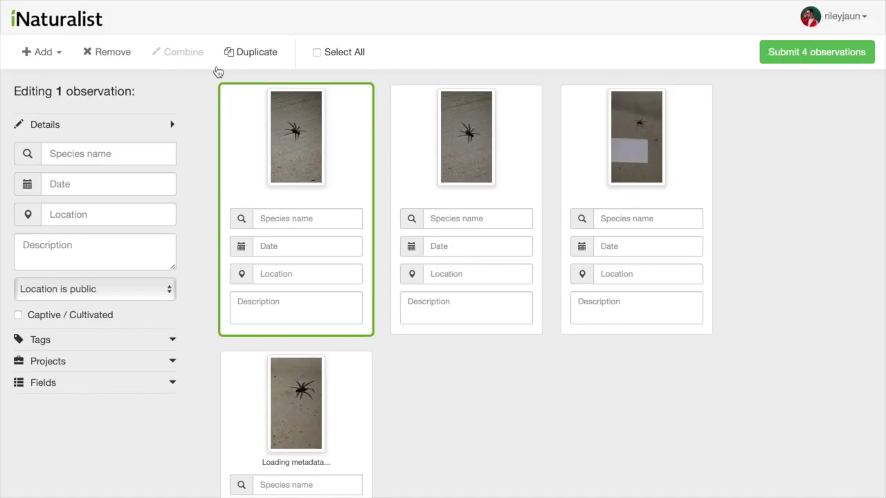
left_click_drag(231, 123, 631, 391)
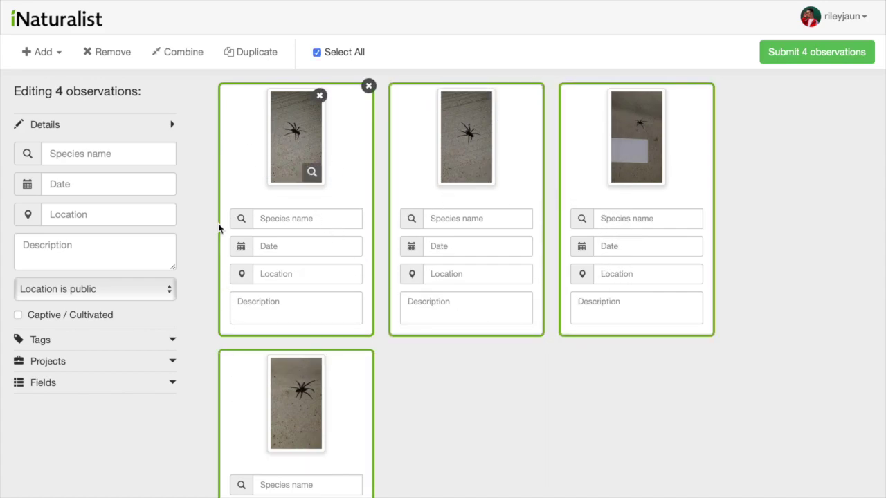
left_click(191, 55)
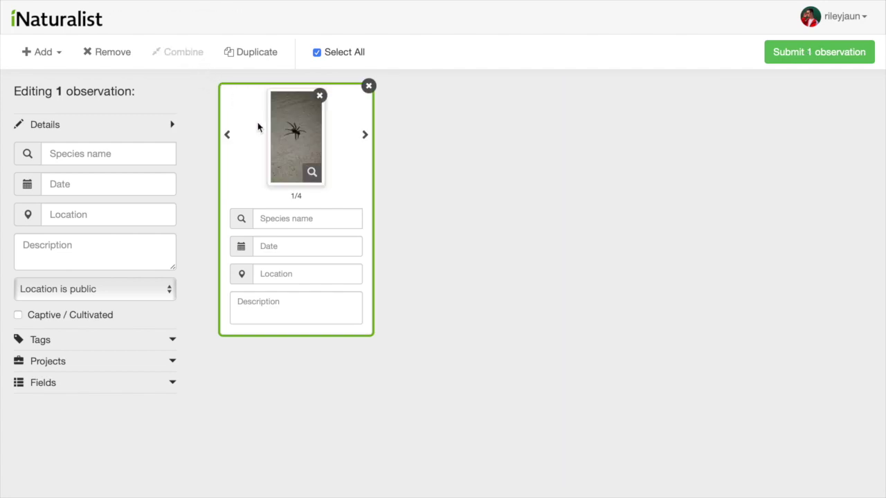
Open the suggested Western Parson Spider's species page and examine its description, range map and native status
left_click(293, 216)
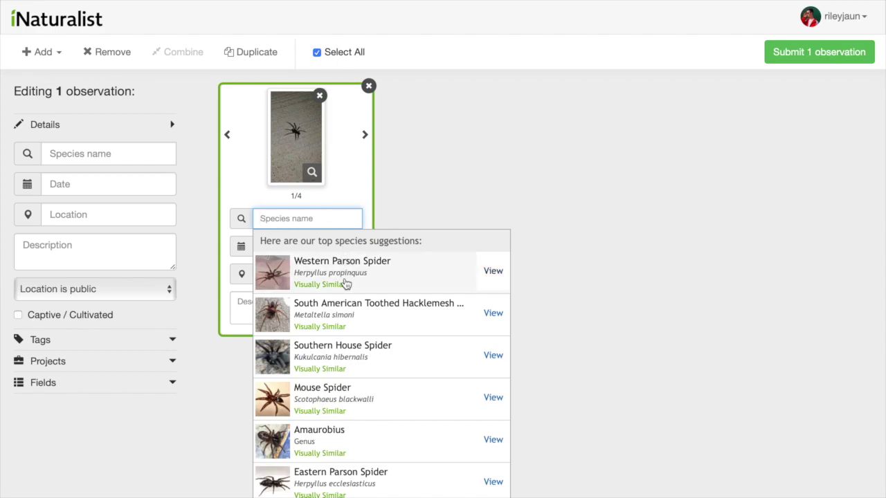
left_click(492, 271)
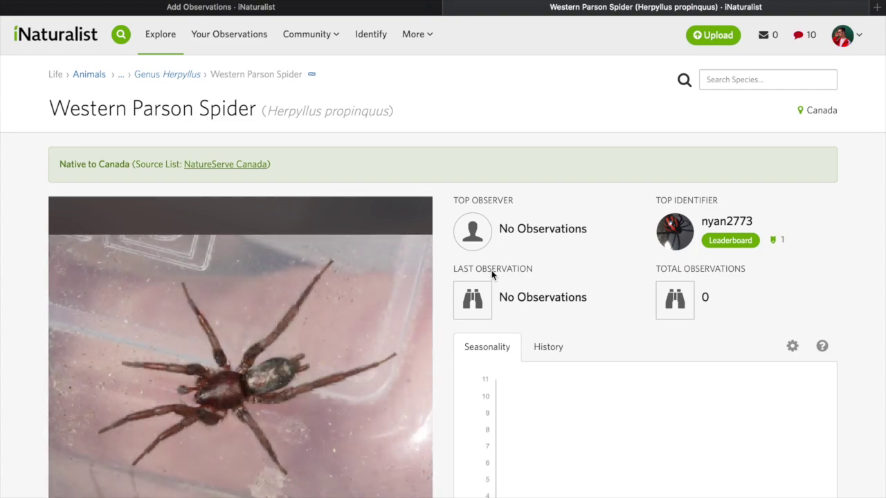
scroll(492, 274, "down", 10)
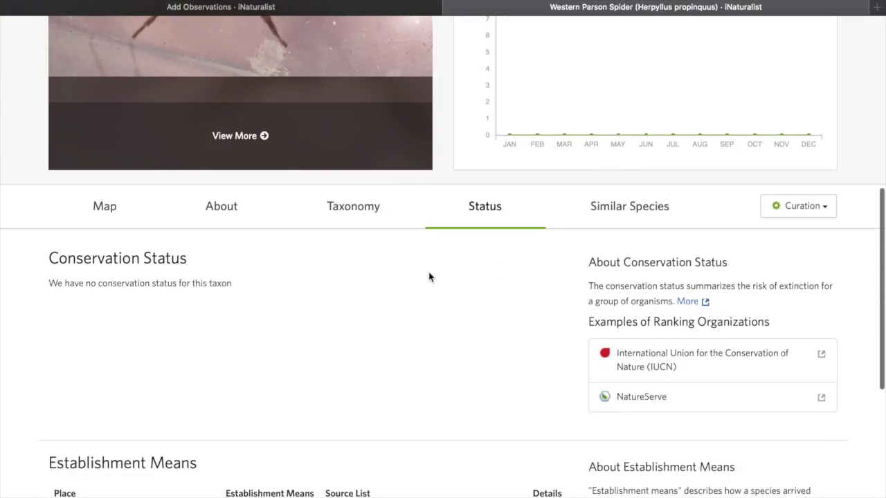
left_click(216, 222)
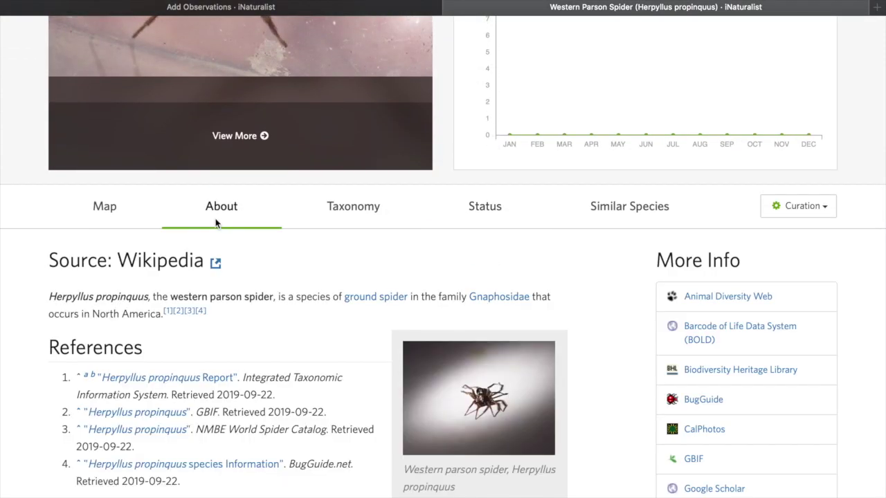
left_click(94, 212)
scroll(23, 195, "down", 5)
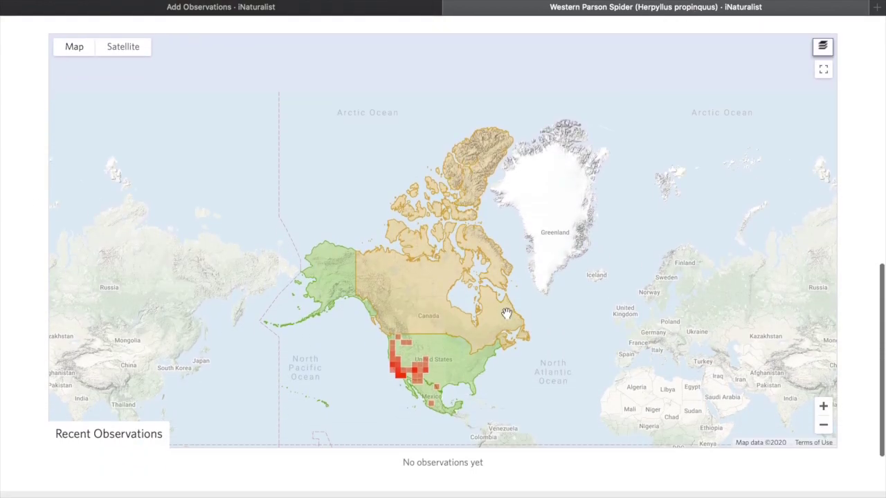
left_click(823, 406)
left_click_drag(279, 288, 254, 108)
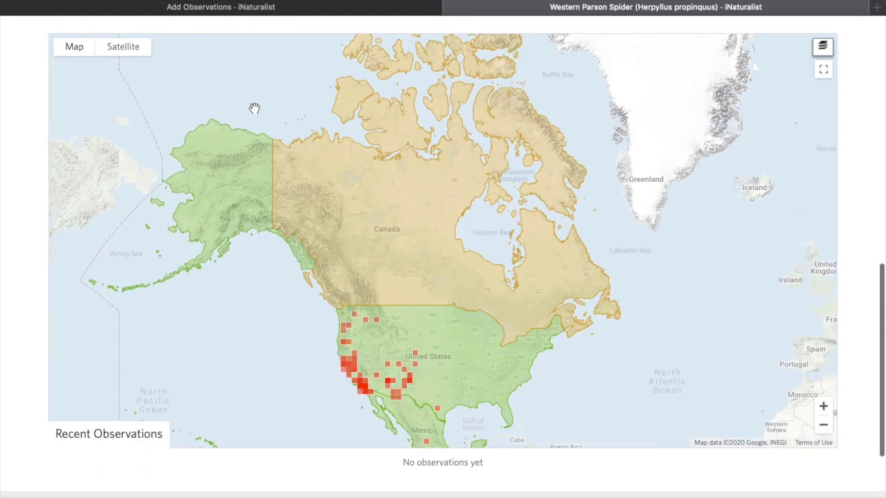
scroll(43, 120, "up", 15)
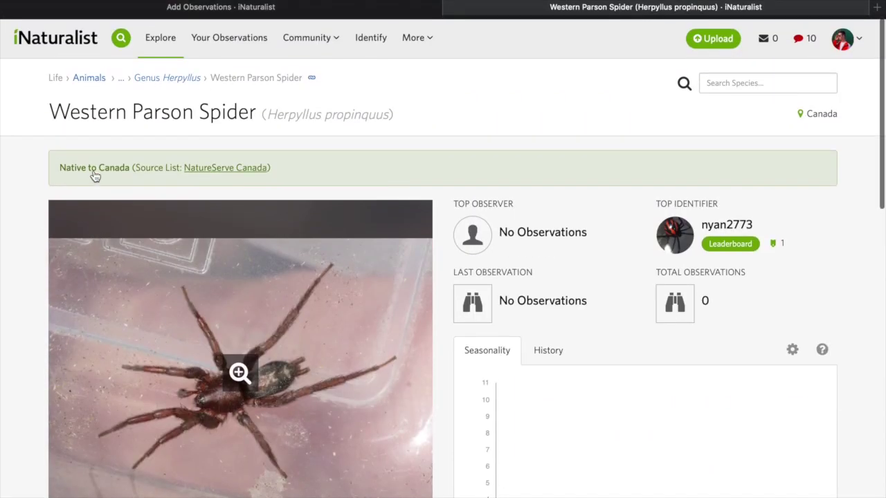
Return to the spider observation and fill in its species name by searching for "Spider" and choosing a match
left_click(451, 10)
type("Spider")
left_click(344, 284)
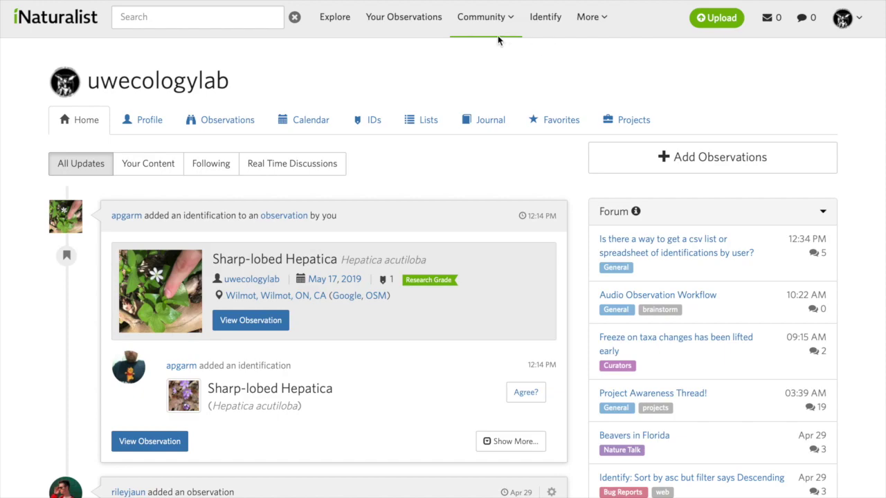
Open the community projects page and browse the featured, recently active and recently created projects
mouse_move(491, 26)
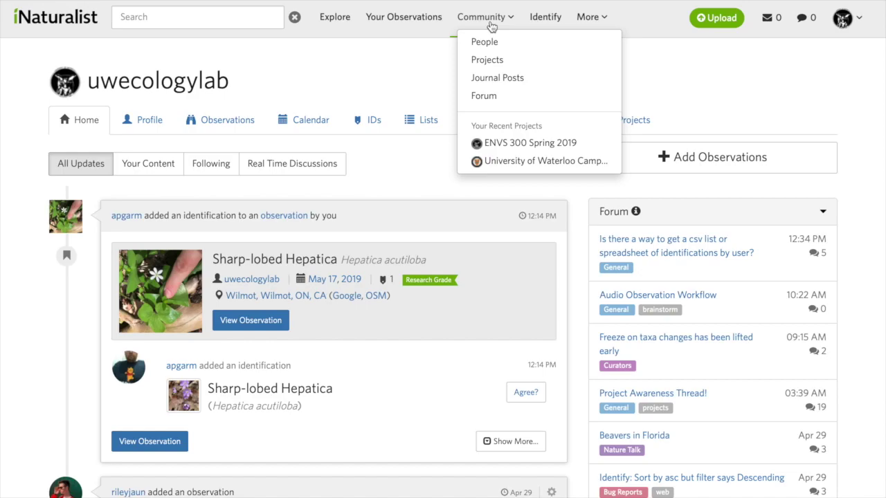
left_click(488, 60)
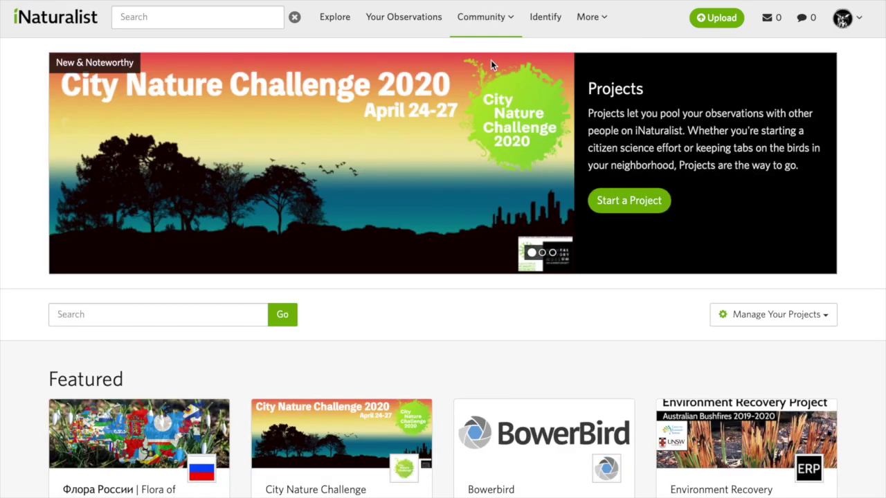
scroll(492, 156, "down", 1)
scroll(492, 155, "down", 2)
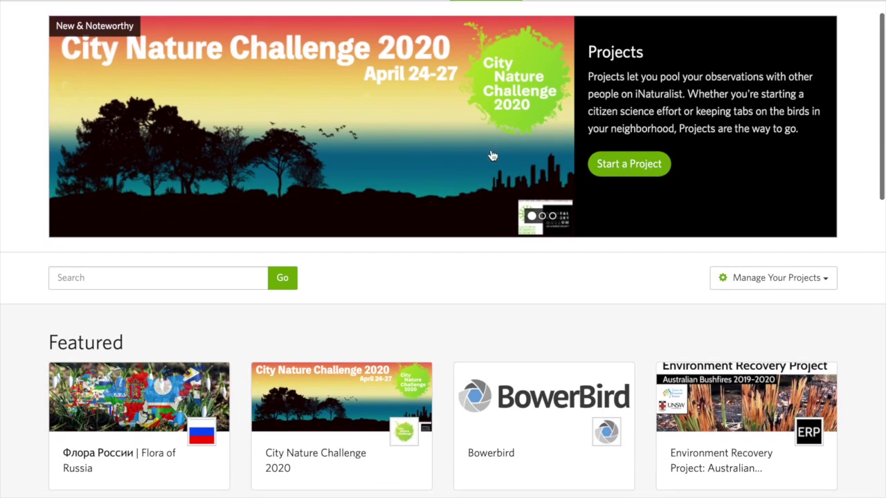
scroll(492, 156, "down", 4)
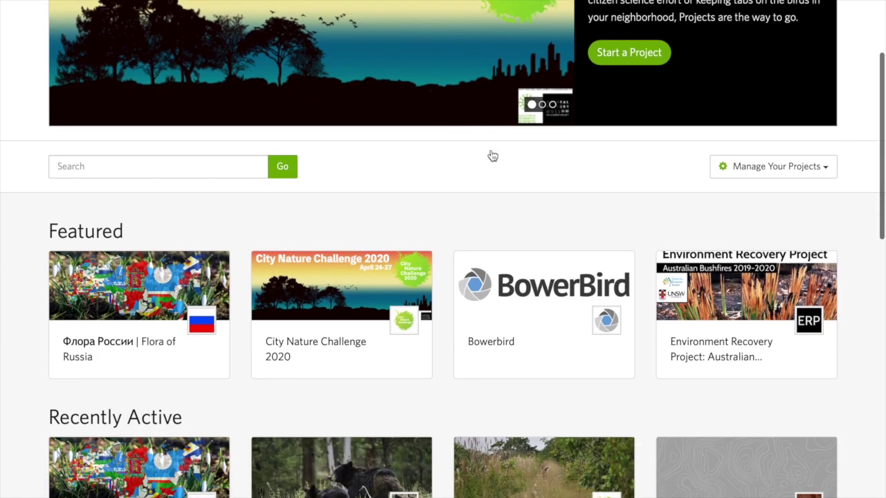
scroll(491, 151, "down", 3)
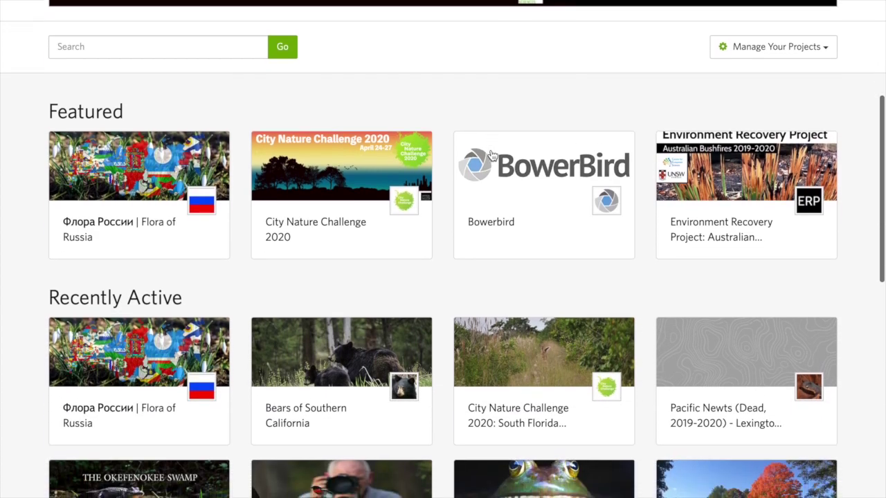
scroll(492, 155, "down", 5)
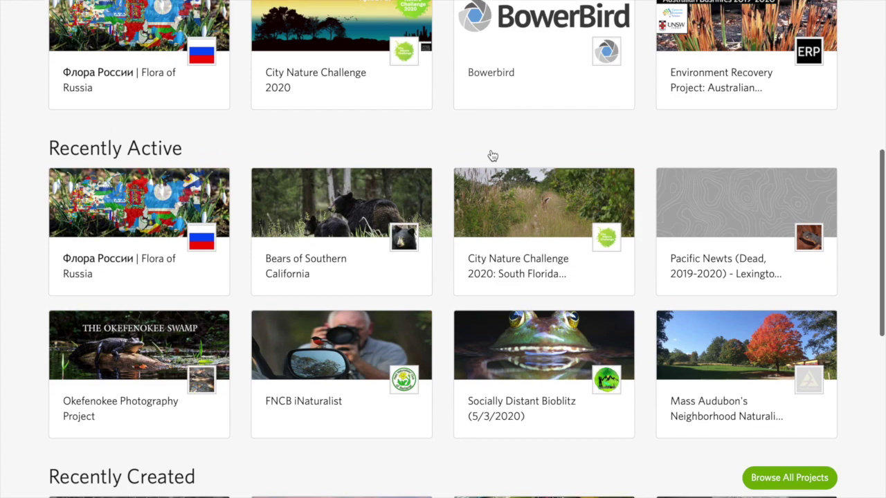
scroll(492, 156, "down", 6)
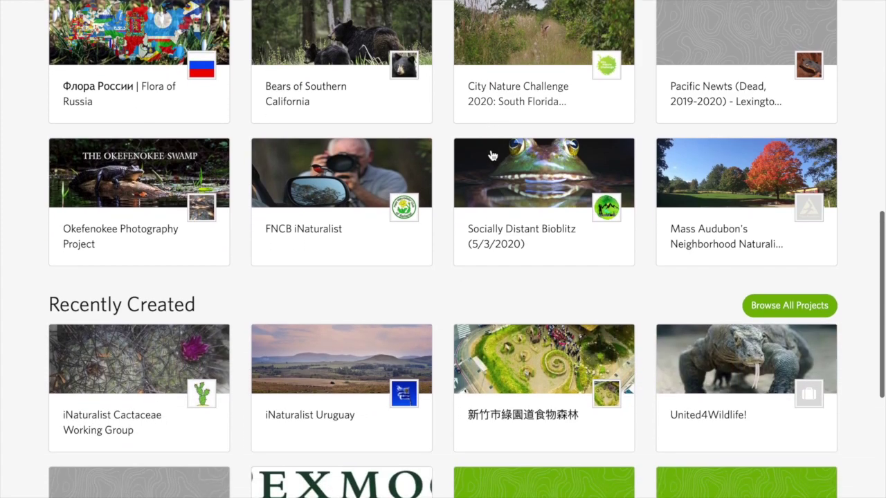
Look through the remaining recently active and recently created community projects
scroll(491, 155, "down", 3)
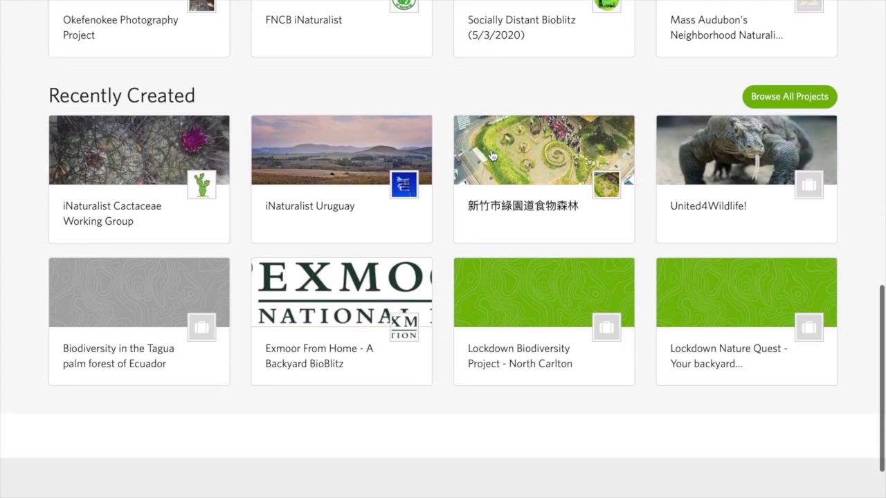
scroll(492, 155, "up", 4)
scroll(492, 155, "up", 15)
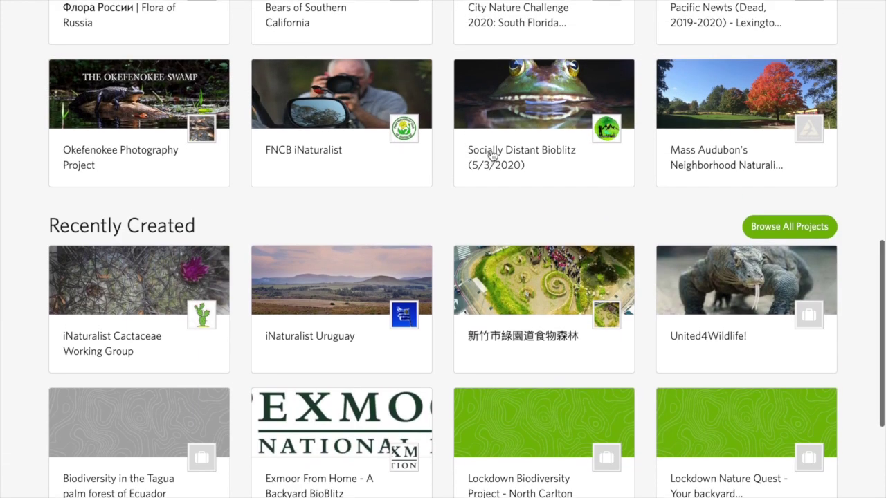
scroll(492, 156, "up", 6)
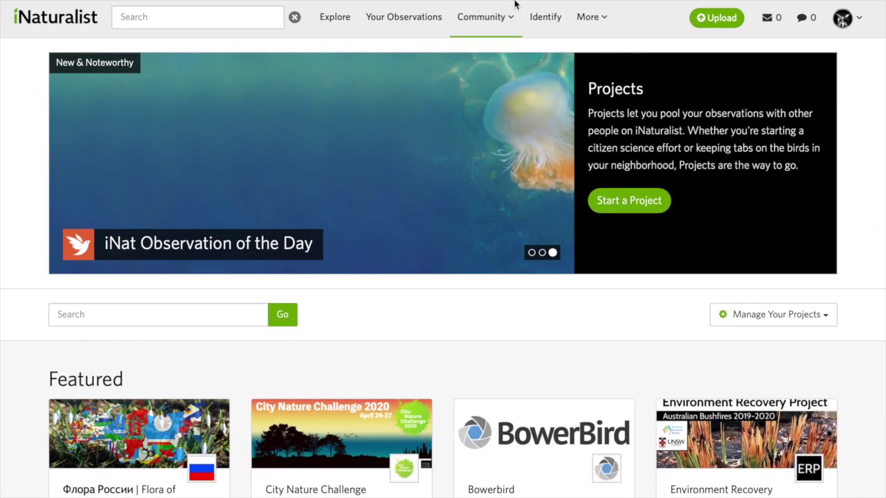
Browse the community observations that can be identified, and view your own observations on the map
left_click(536, 20)
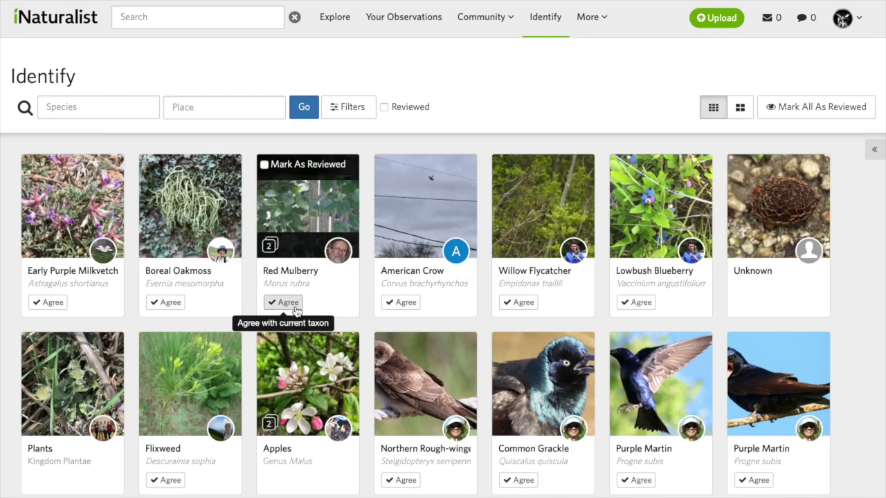
scroll(310, 355, "down", 3)
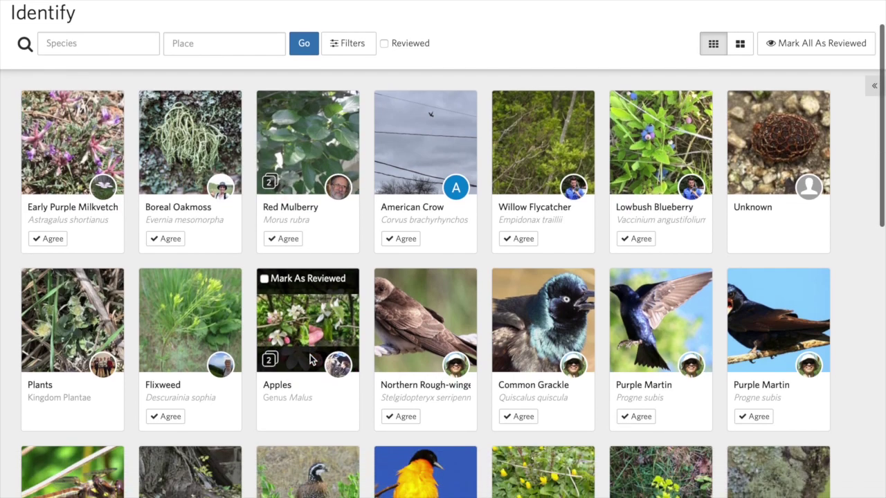
scroll(310, 346, "down", 4)
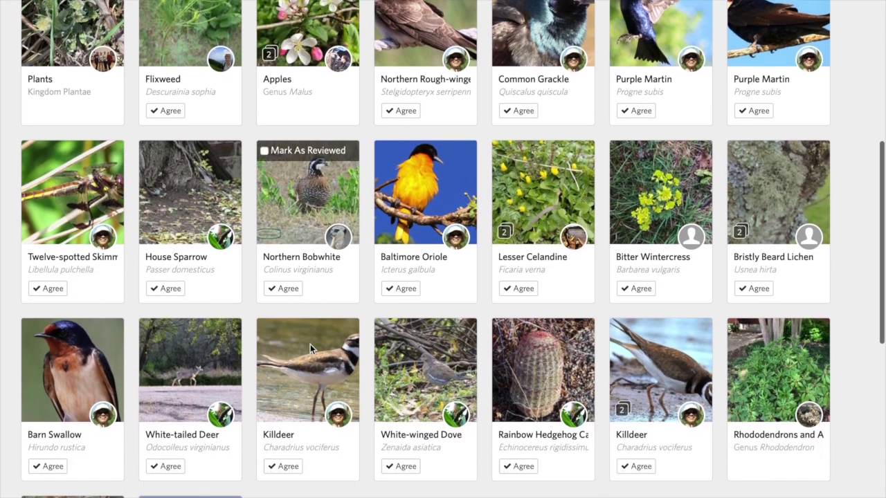
scroll(549, 401, "up", 7)
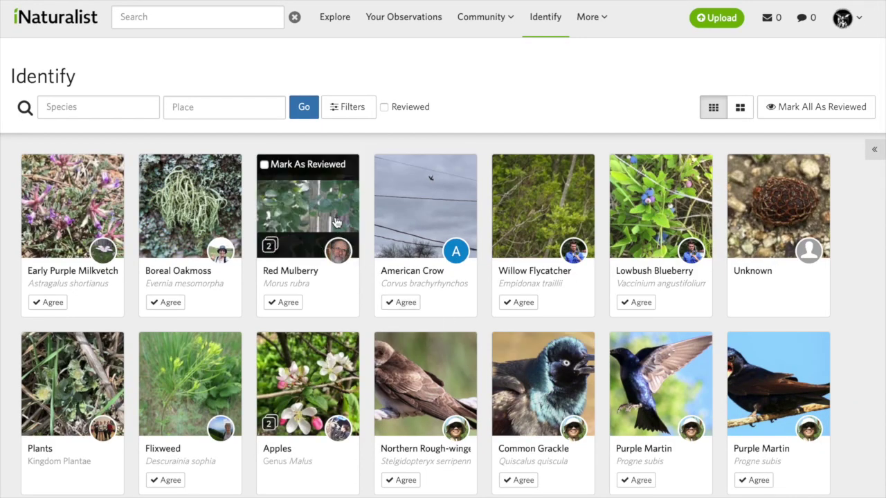
left_click(391, 25)
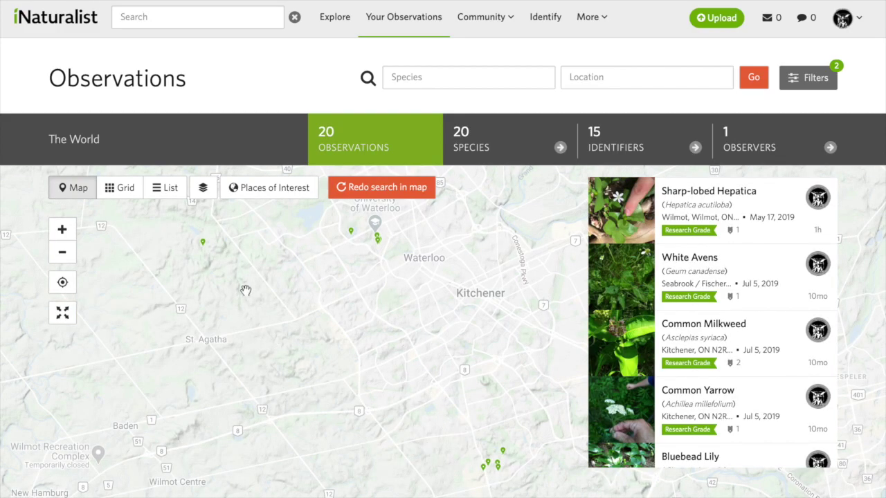
Explore the worldwide observations filtered to the species Sugar Maple and view their distribution across North America
left_click(336, 21)
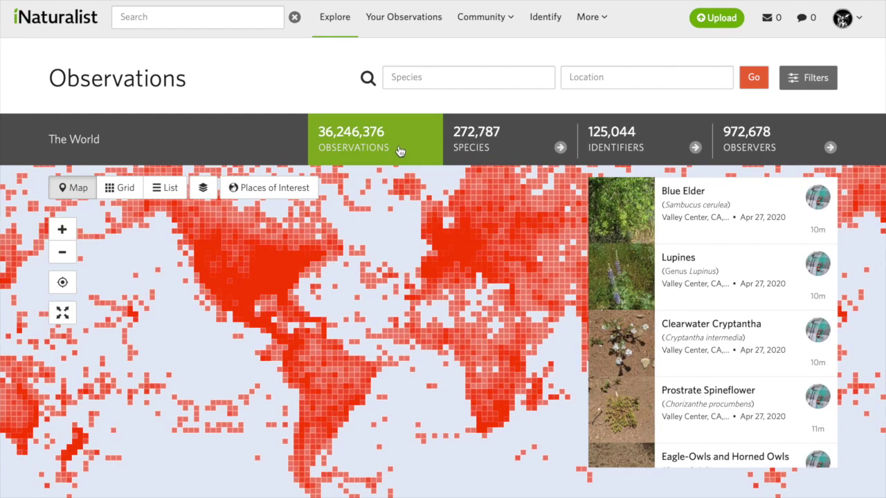
left_click(410, 79)
type("s")
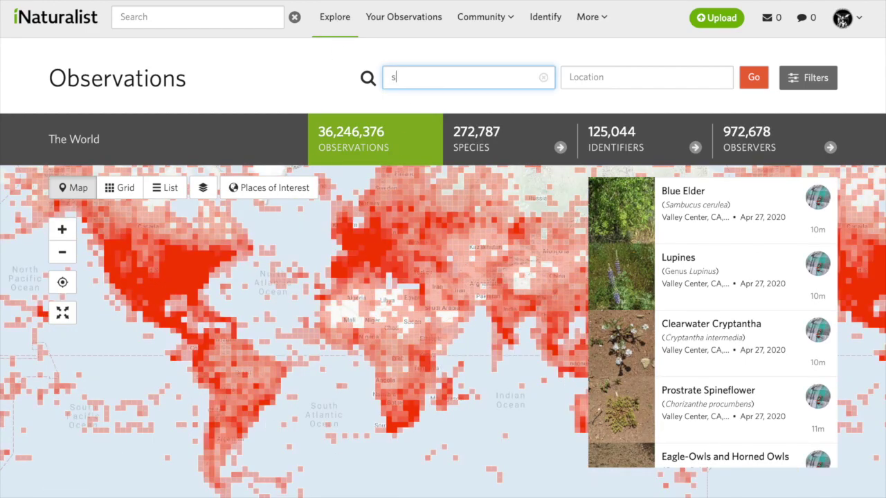
type("ugar maple")
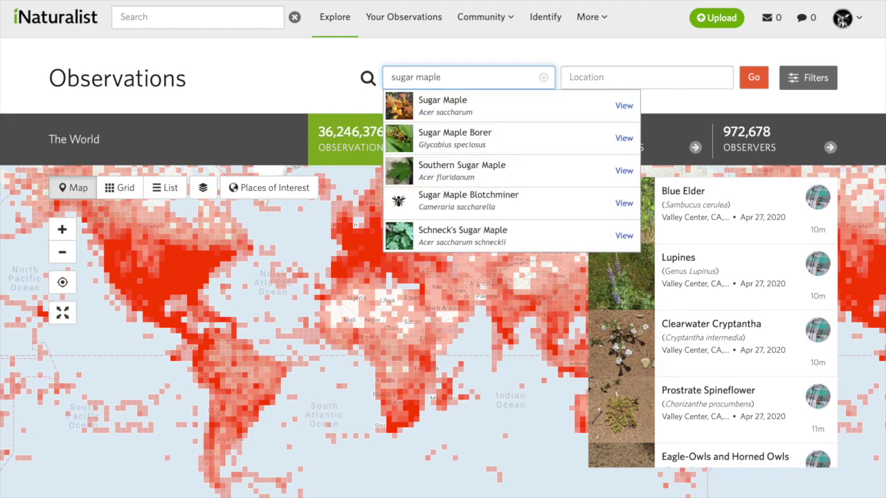
left_click(436, 112)
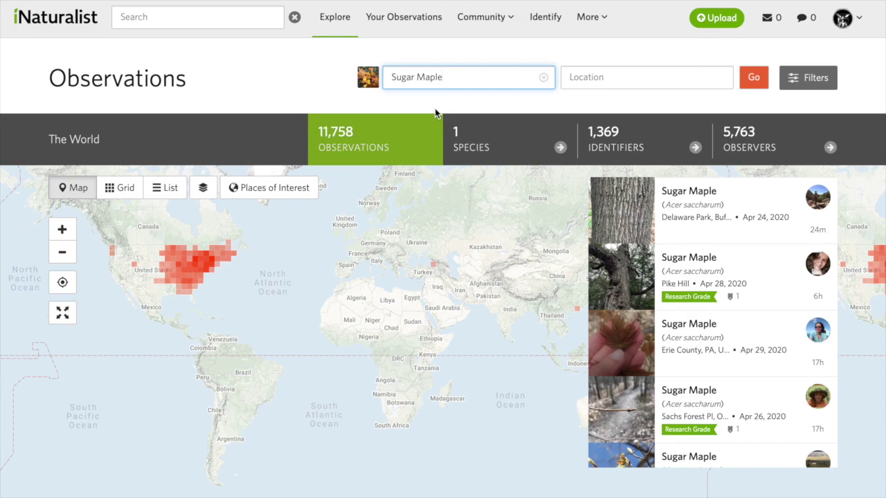
left_click_drag(101, 238, 245, 296)
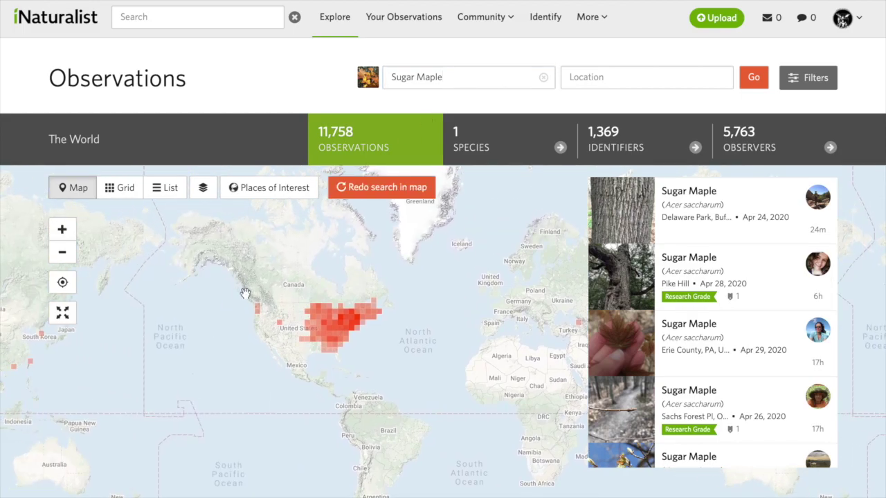
Limit the Sugar Maple observations to the location Region of Waterloo, ON, Canada
left_click(646, 73)
type("region ")
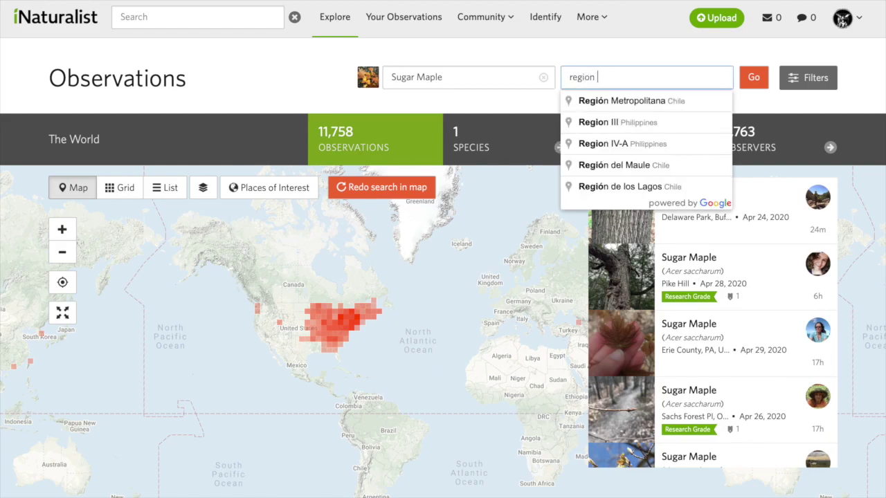
type("of water")
key("Down")
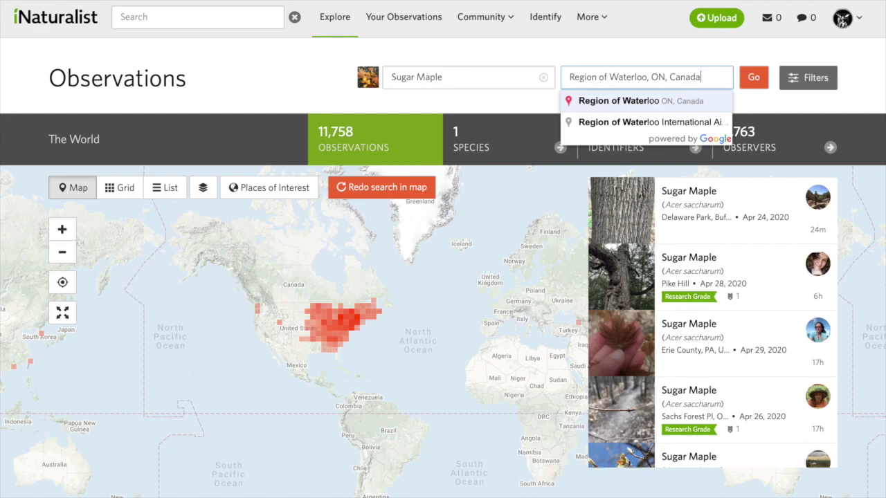
key("Return")
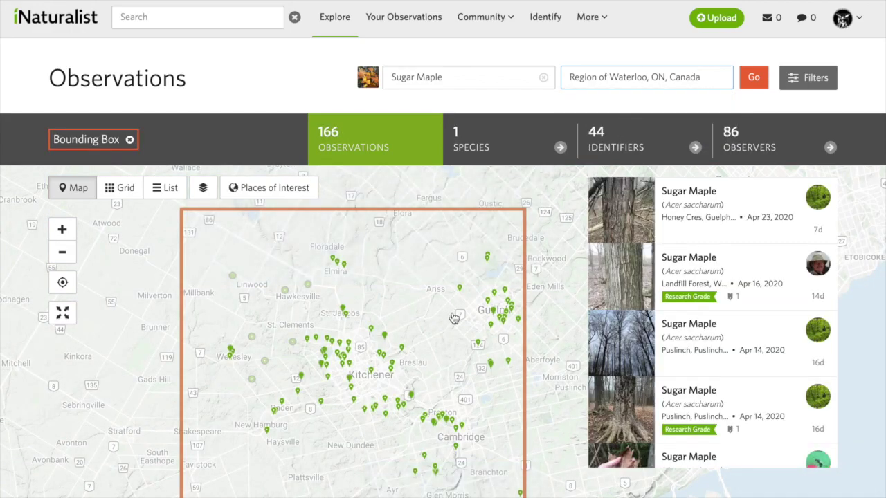
Examine the Sugar Maple observations around Waterloo and Kitchener at a closer map scale
left_click_drag(702, 77, 570, 77)
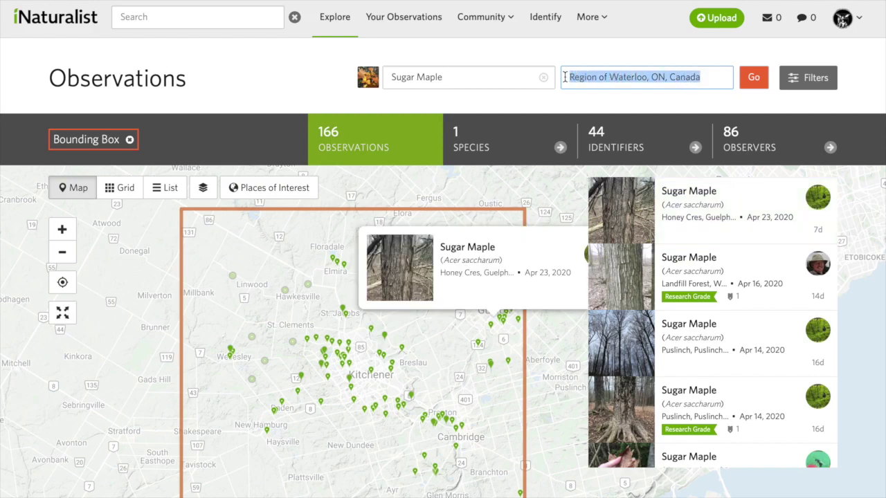
left_click(599, 78)
left_click(593, 95)
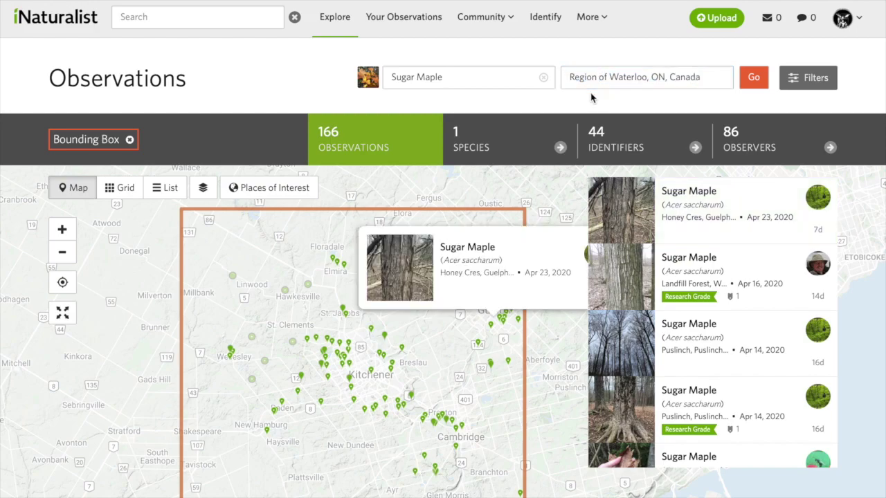
left_click(62, 230)
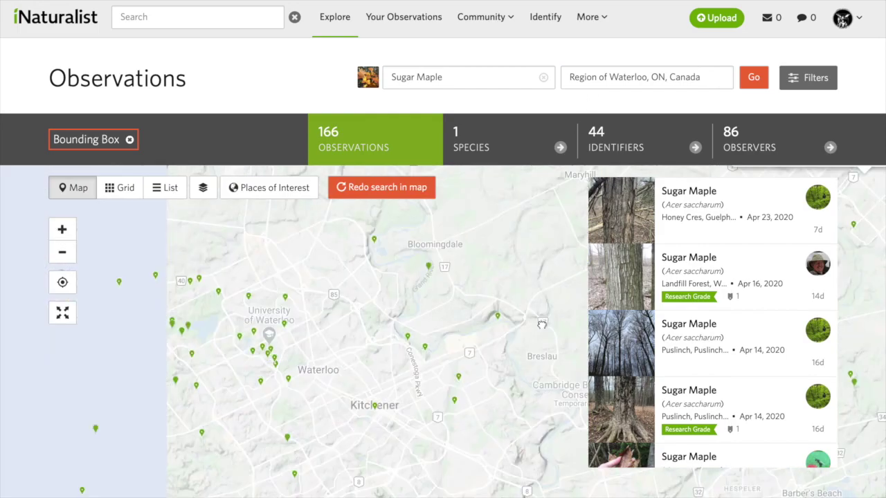
double_click(128, 395)
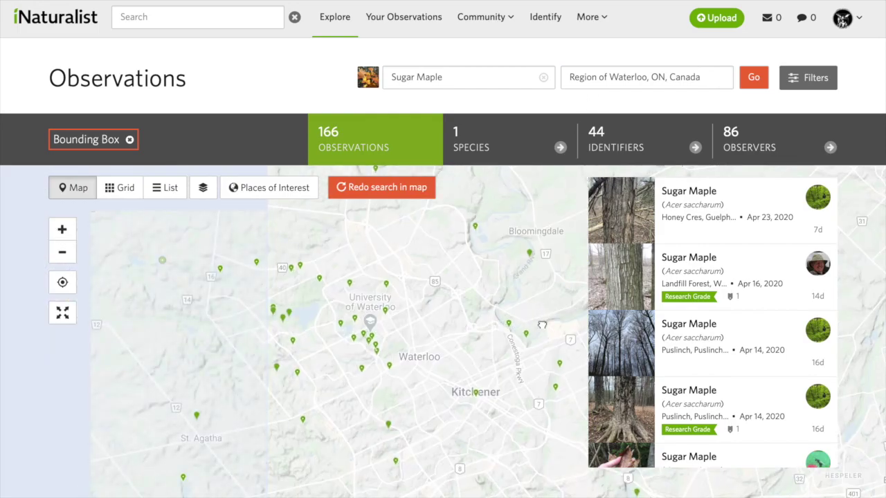
Remove the Sugar Maple species filter and examine all observations around the city of Waterloo
left_click(543, 77)
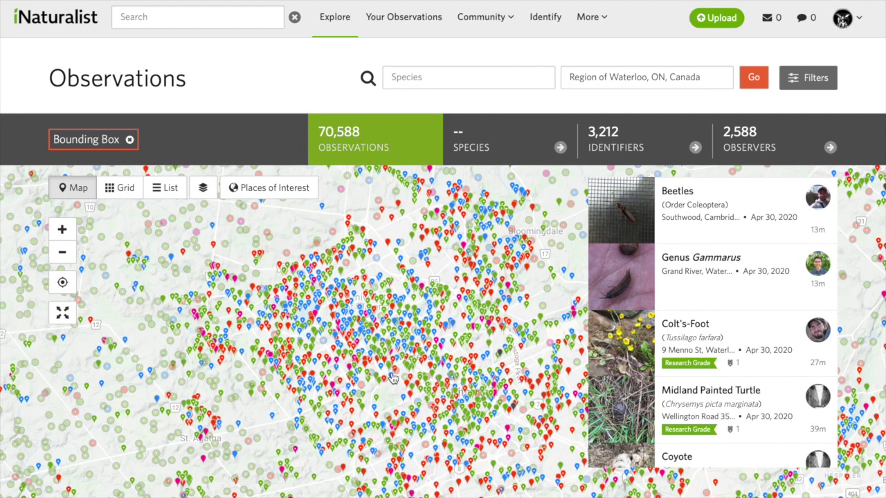
left_click(59, 231)
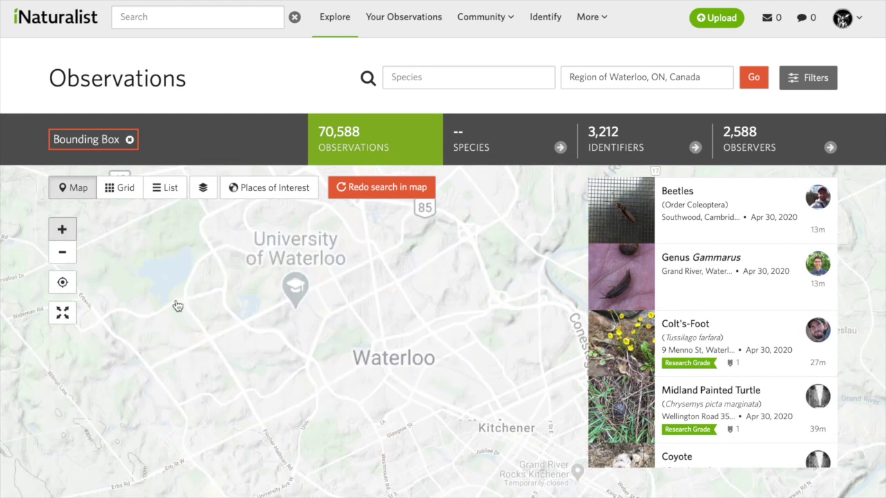
left_click_drag(247, 332, 273, 348)
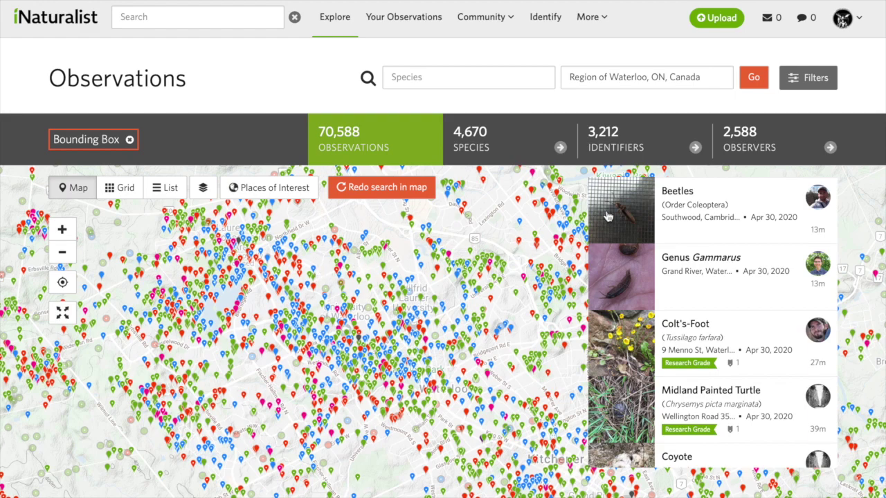
Filter the Region of Waterloo observations to Research Grade and update the search
left_click(791, 82)
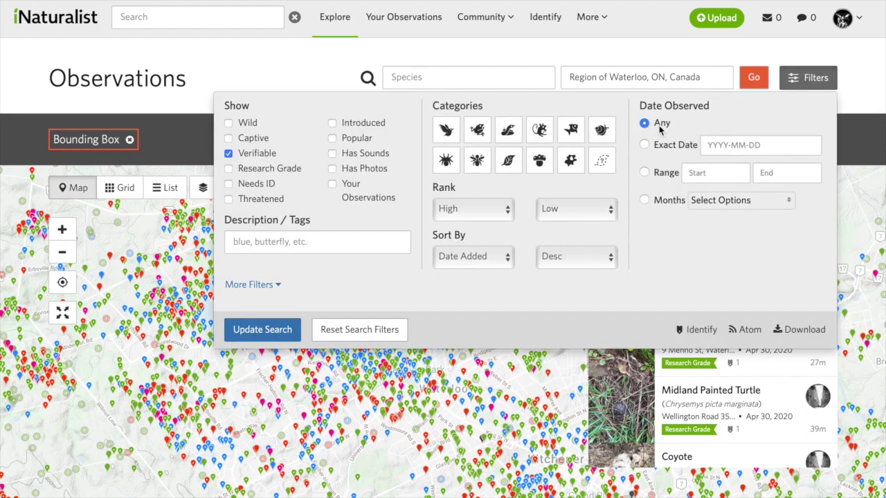
left_click(228, 170)
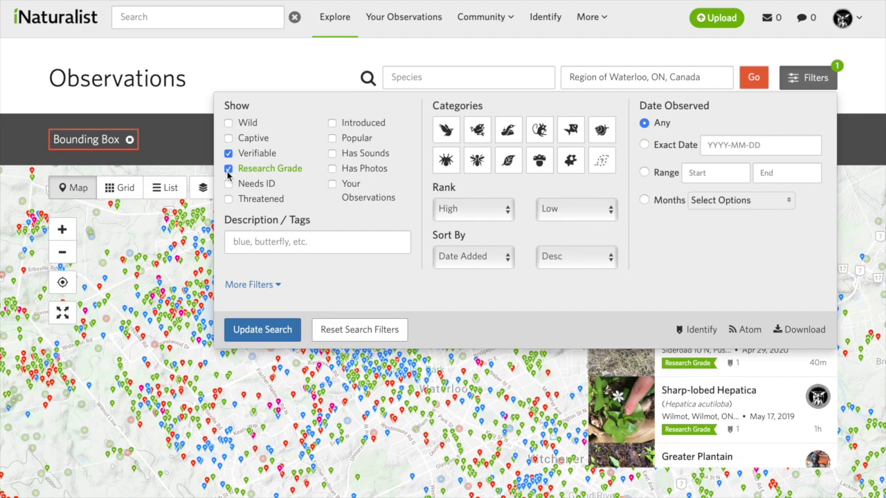
left_click(277, 333)
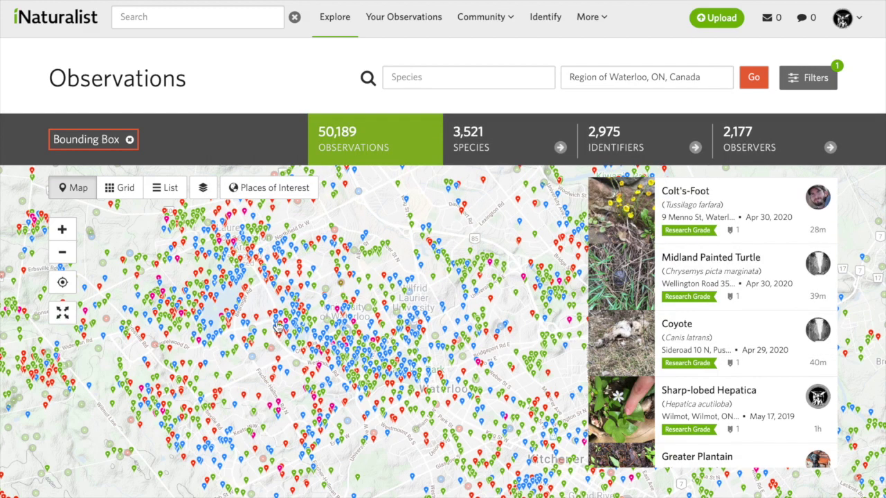
Restrict the observations to the community-curated place of interest University of Waterloo Campus
left_click(247, 187)
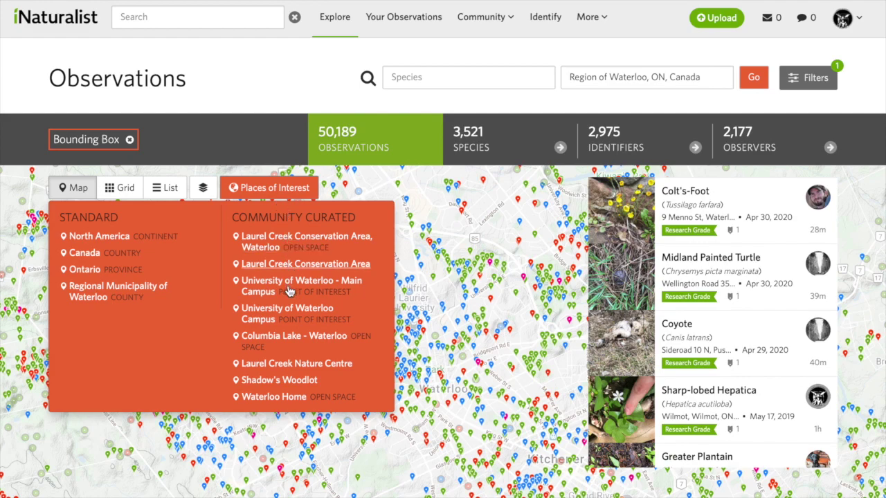
left_click(293, 354)
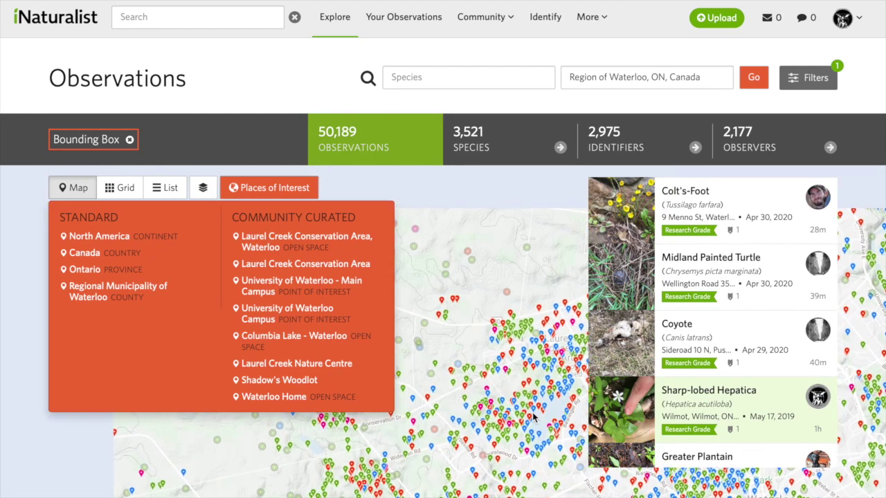
left_click(281, 194)
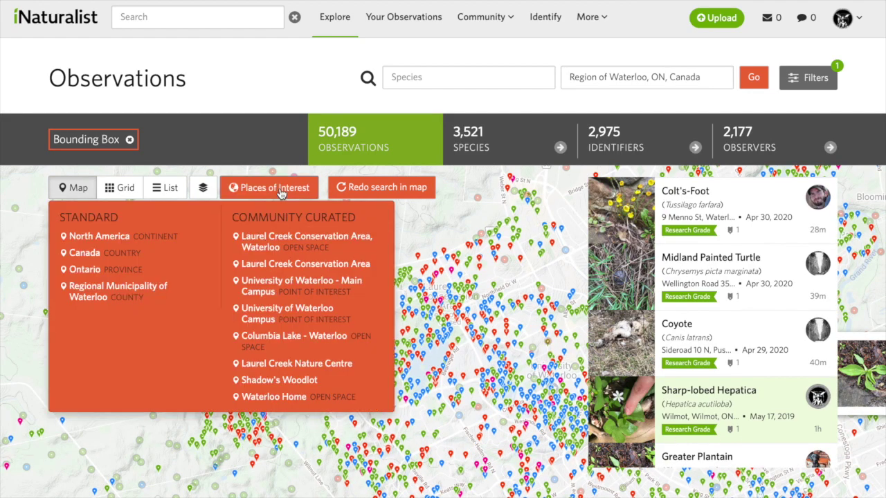
left_click(313, 318)
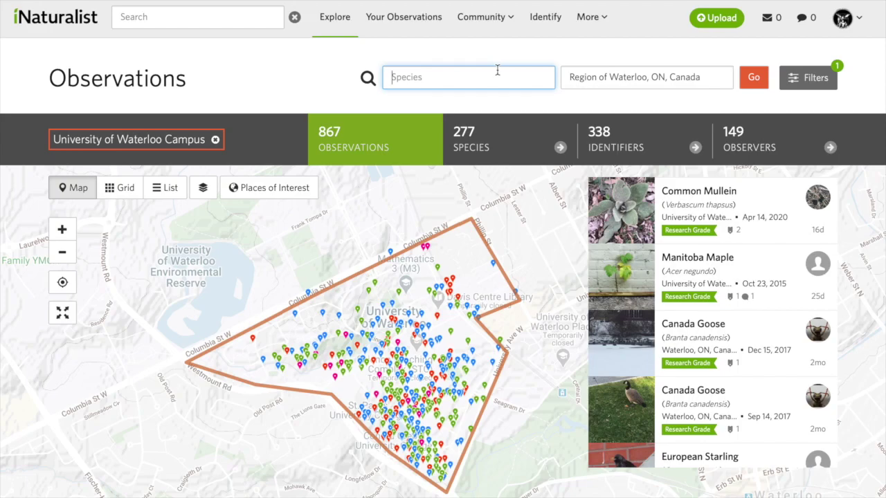
Search the species for "bird", open the Birds (Class Aves) taxon page and examine its photos, statistics and trending species
type("bird")
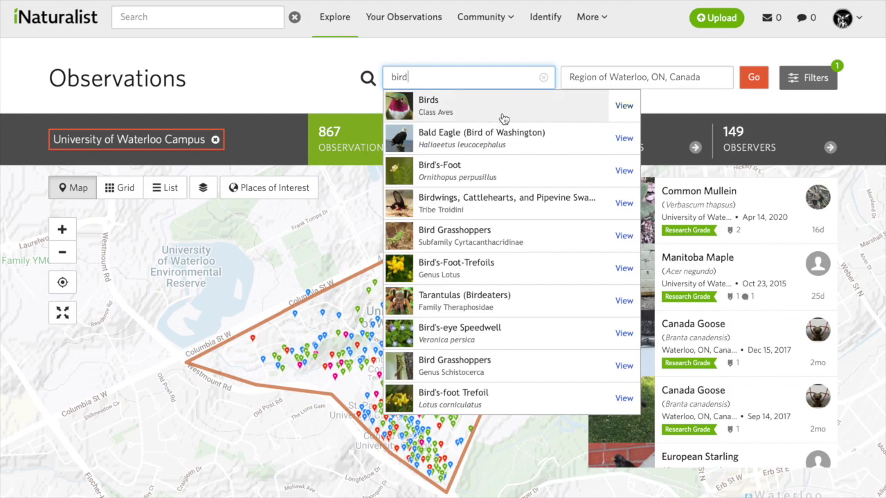
left_click(626, 108)
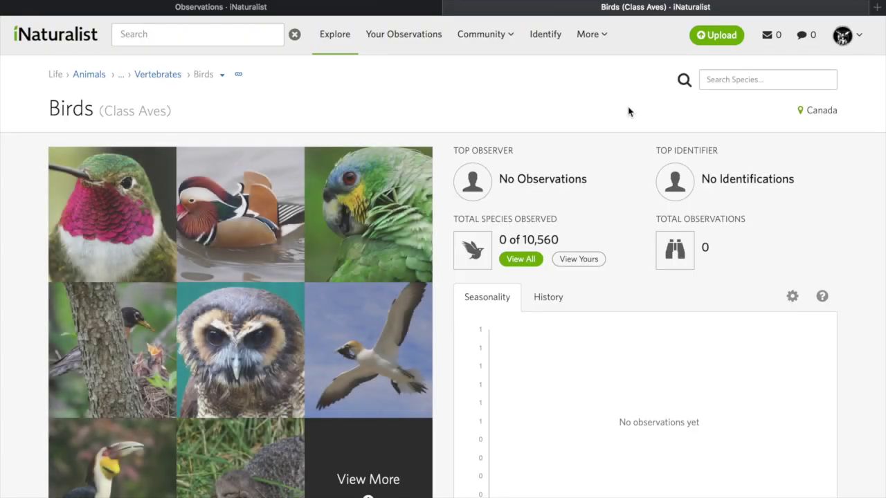
scroll(531, 253, "down", 3)
scroll(531, 253, "down", 3)
scroll(532, 251, "up", 2)
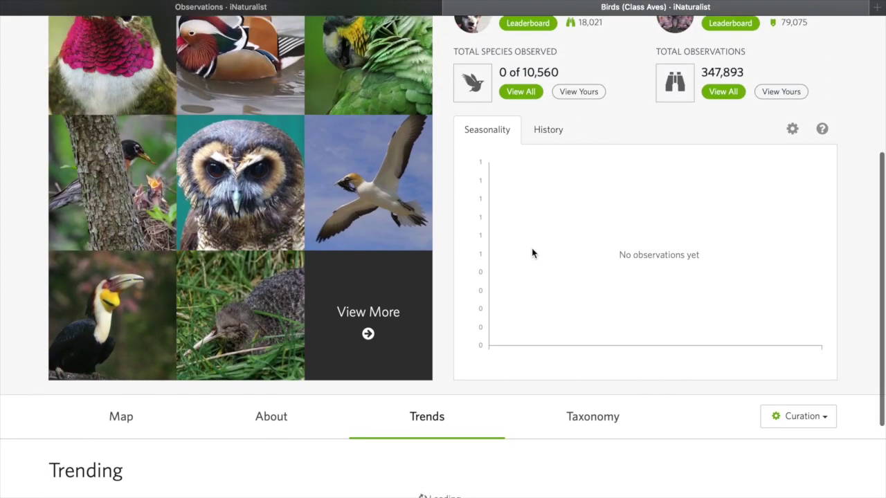
scroll(533, 249, "down", 4)
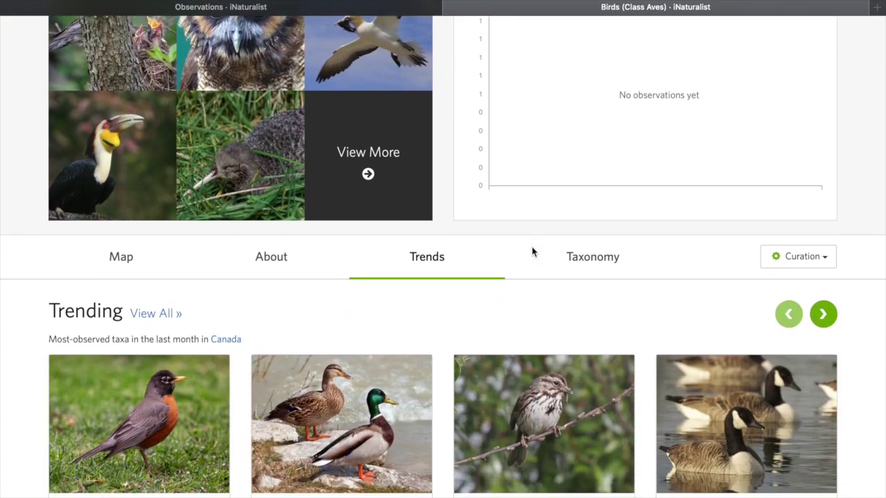
scroll(532, 249, "up", 2)
scroll(531, 252, "up", 5)
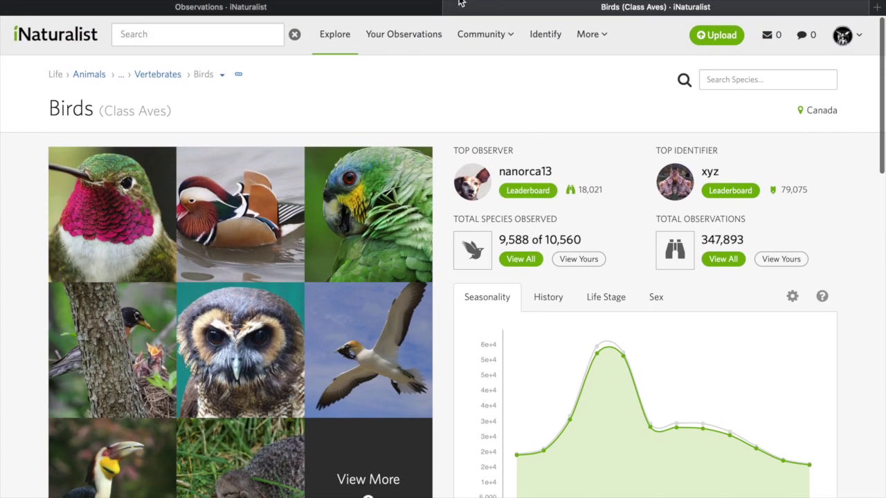
Return to the campus observations and filter them to the taxon Birds (Class Aves)
left_click(451, 8)
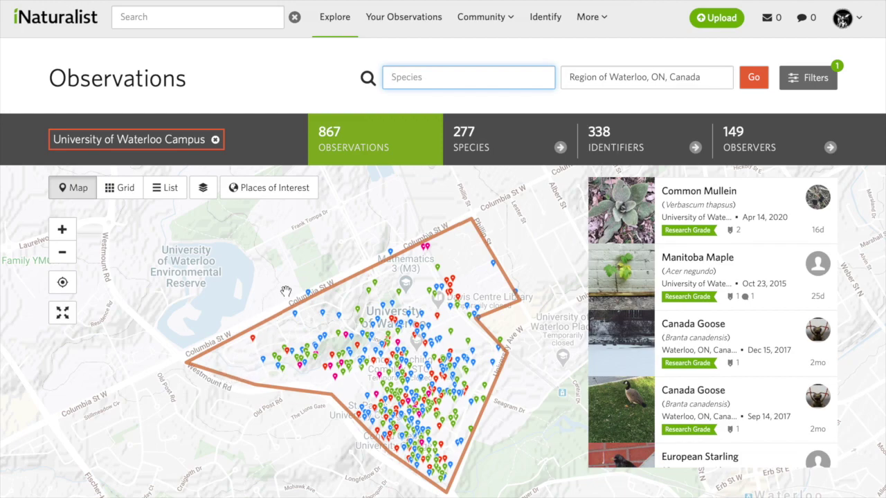
type("birds")
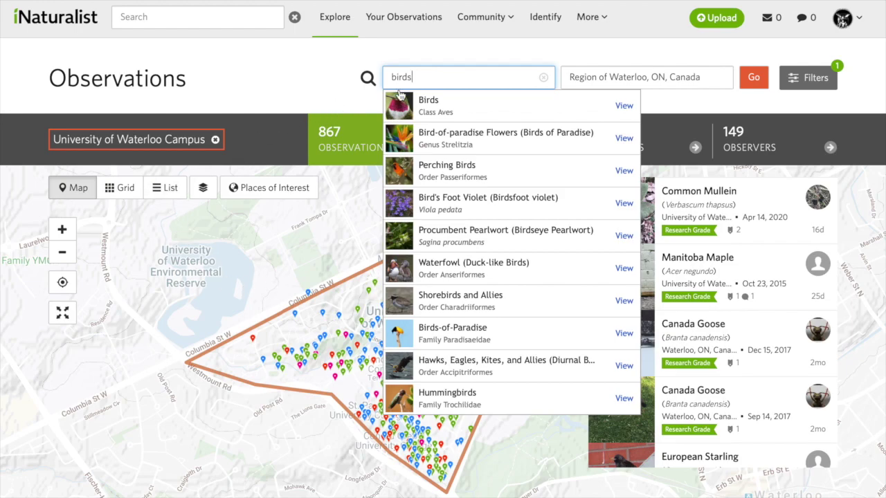
left_click(437, 104)
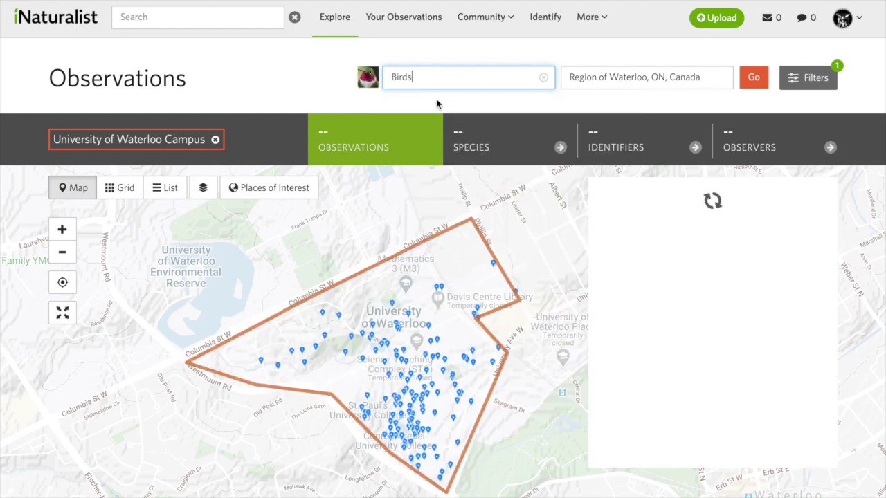